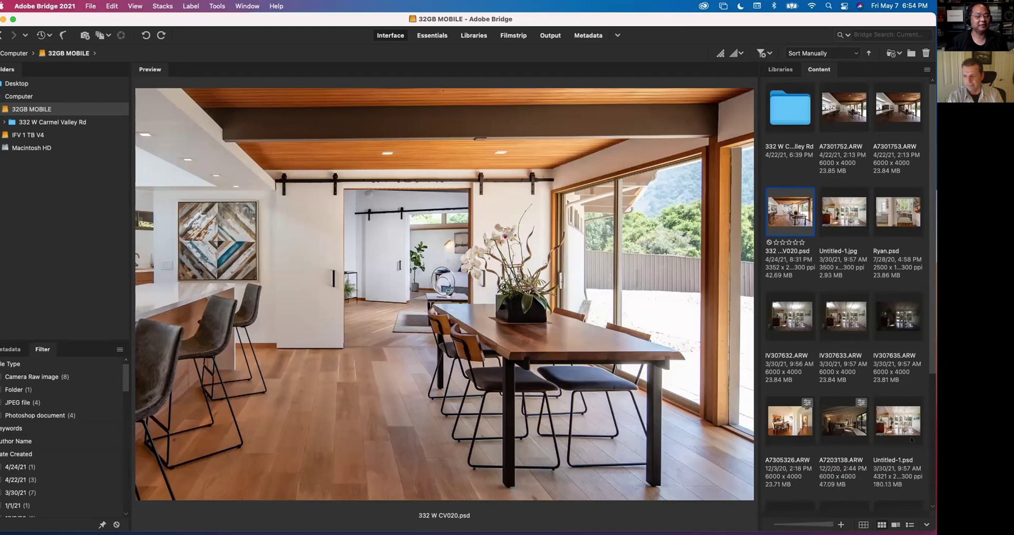
Select the A7305326.ARW thumbnail in Bridge so it shows in the Preview panel.
left_click(783, 417)
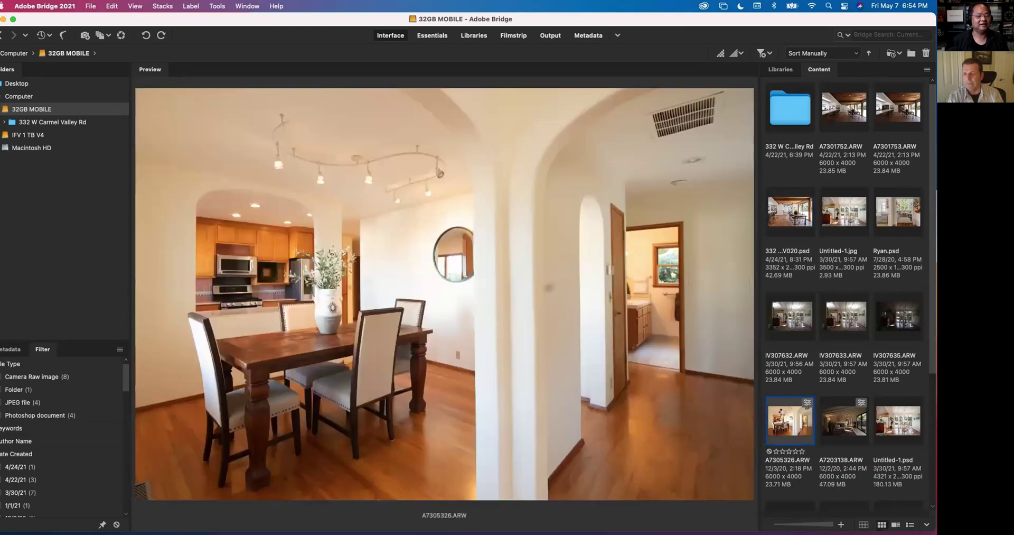
Open A7305326.ARW in Camera Raw 13.2 with Cmd+R.
key("super+r")
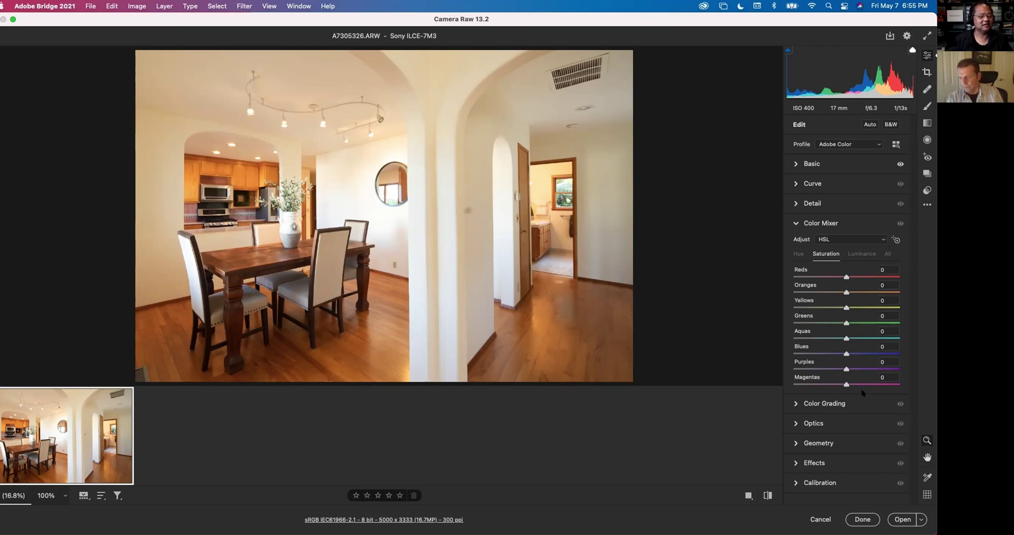
In the Basic panel, push Saturation to +100 to exaggerate the warm orange-yellow cast.
left_click(796, 164)
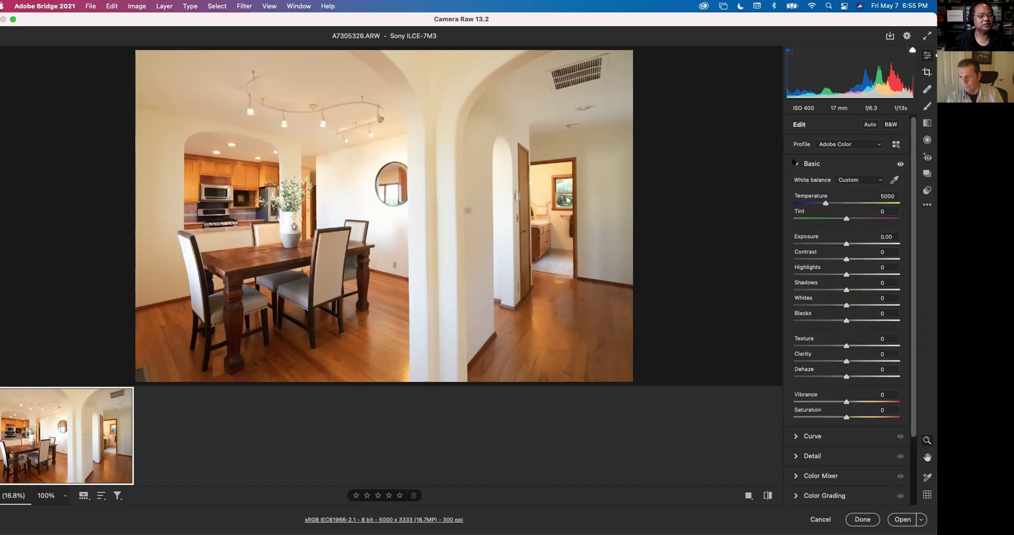
left_click_drag(841, 417, 932, 410)
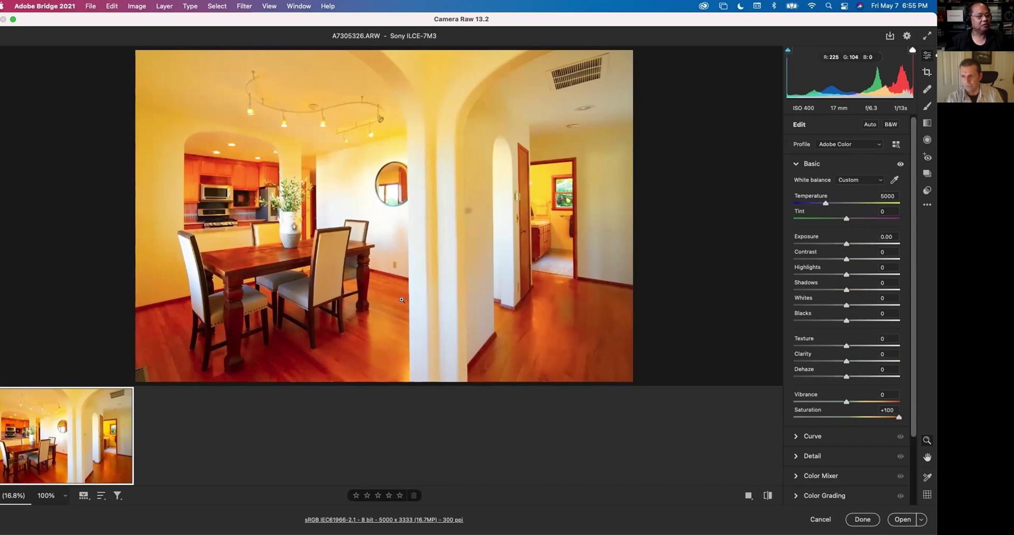
left_click_drag(904, 416, 846, 430)
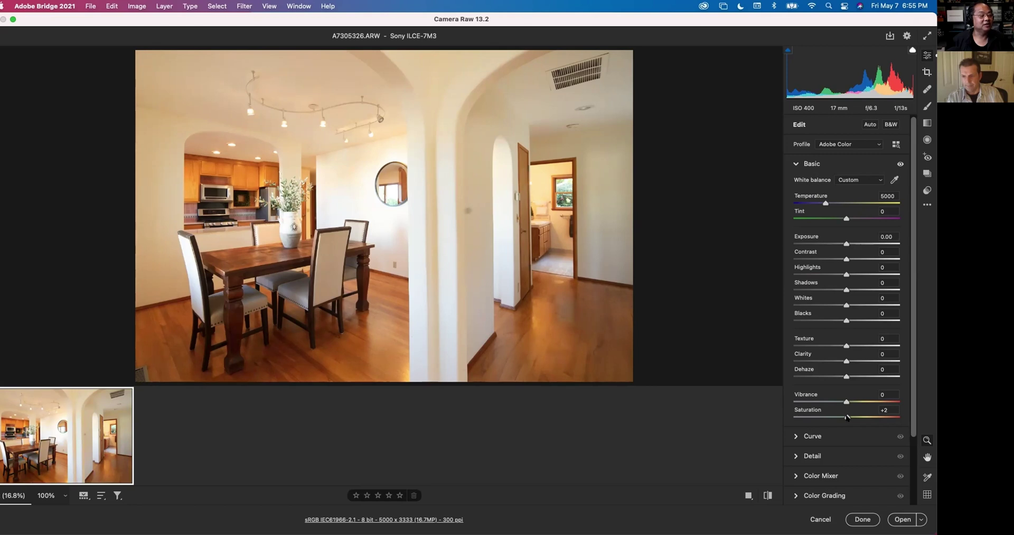
left_click_drag(847, 417, 899, 417)
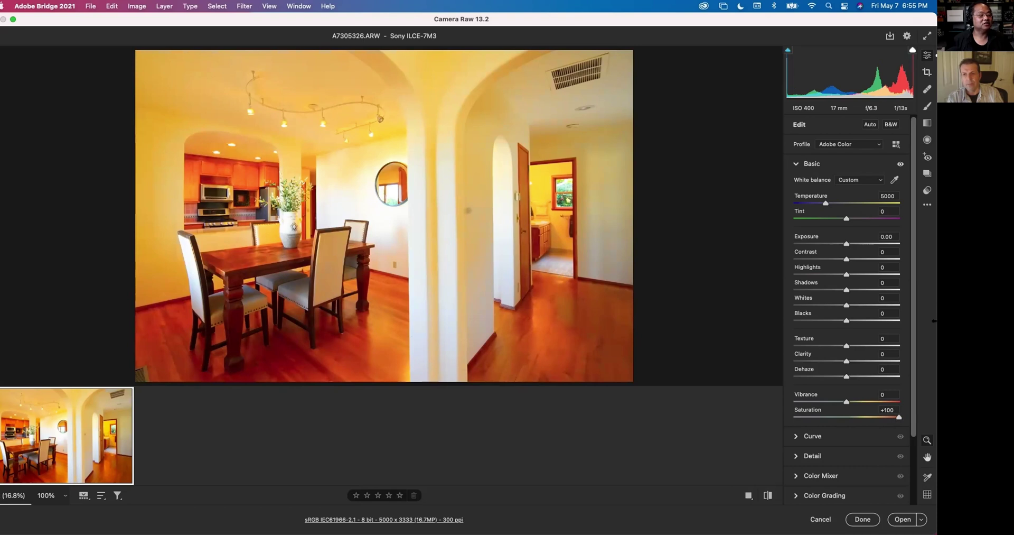
Desaturate the wall with Color Mixer's targeted saturation tool, ending at Oranges -11, Yellows -36.
left_click(797, 476)
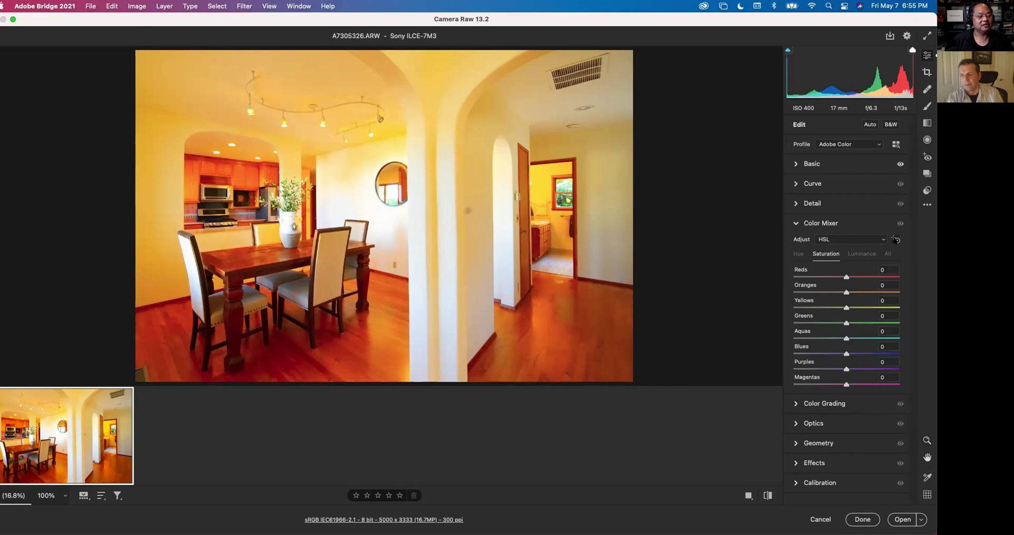
left_click(895, 240)
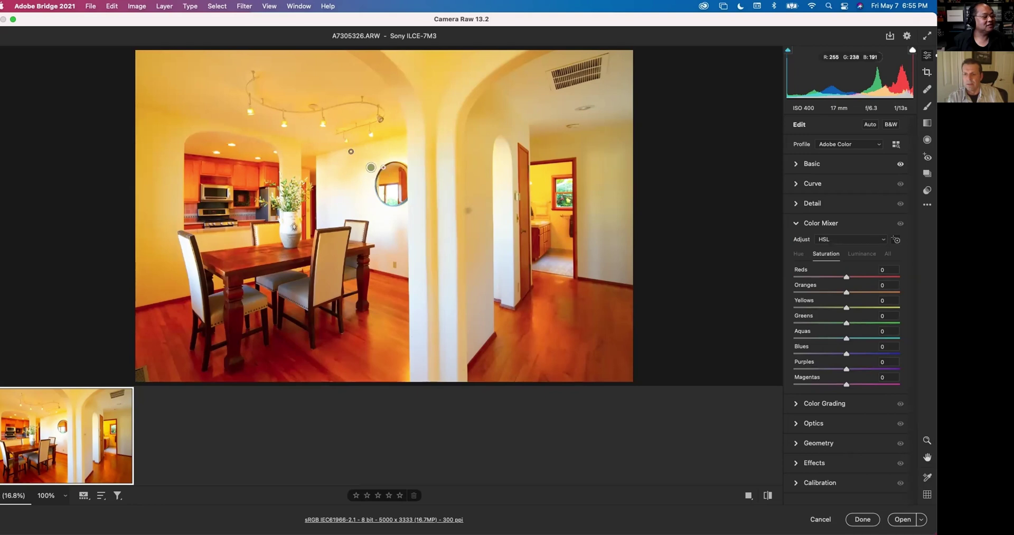
left_click(361, 159)
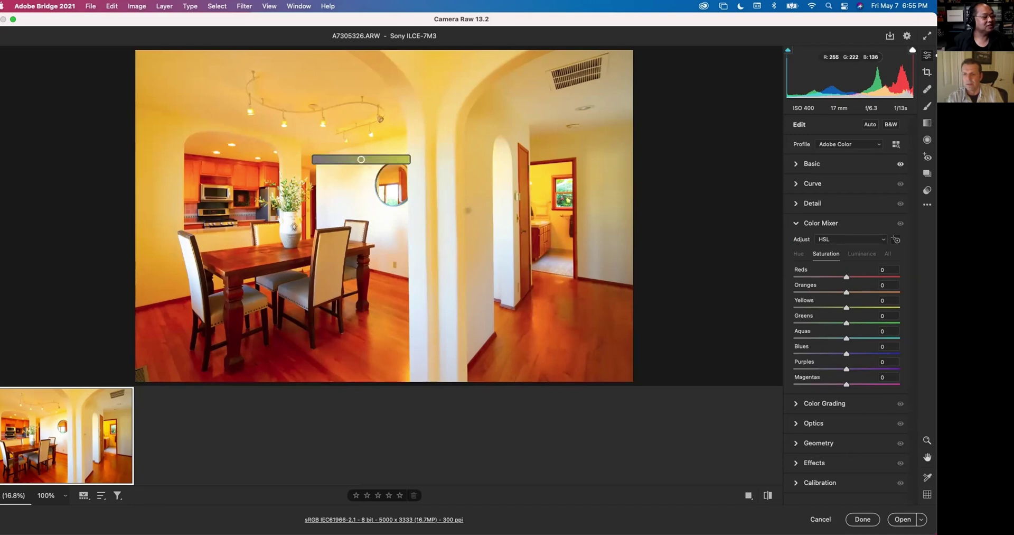
left_click_drag(360, 159, 318, 160)
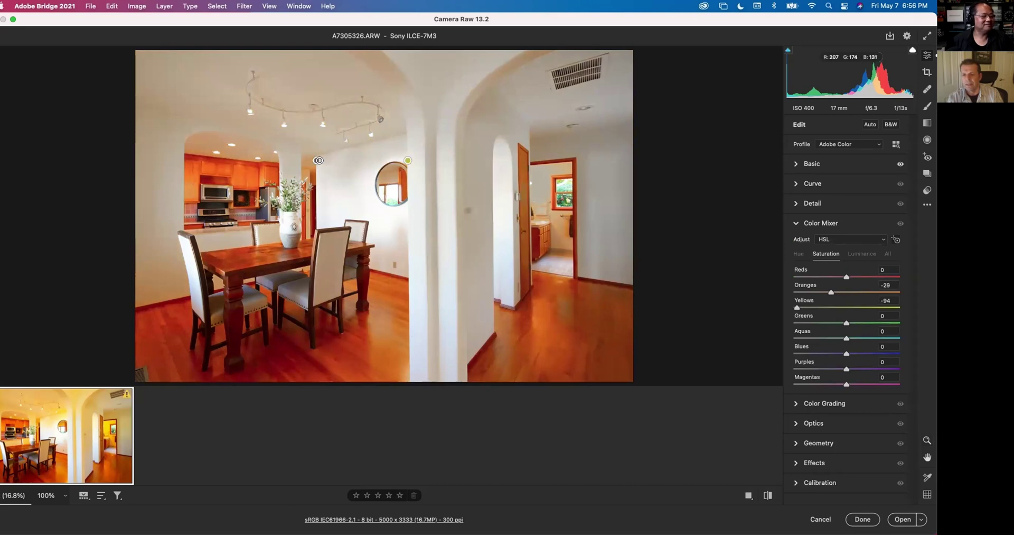
left_click_drag(318, 160, 344, 161)
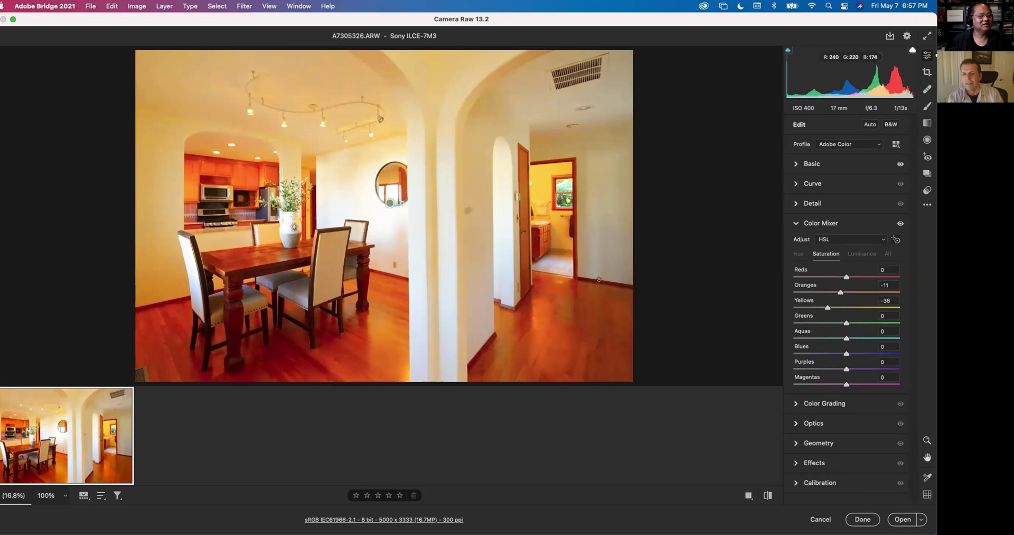
Reset Saturation to 0, set Blacks -29, add Dehaze, cool Temperature to 4500, and fine-tune Exposure.
left_click(796, 165)
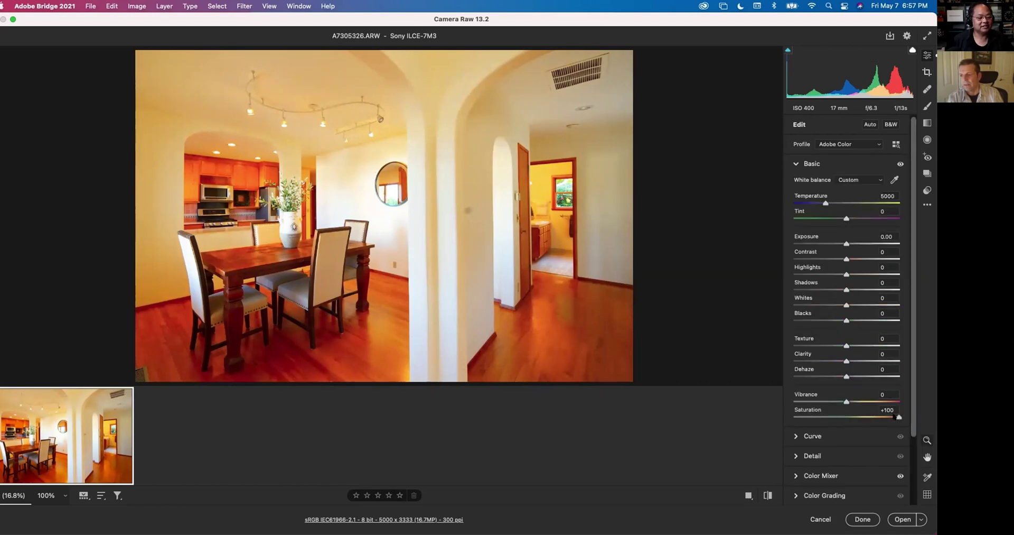
left_click_drag(894, 416, 844, 427)
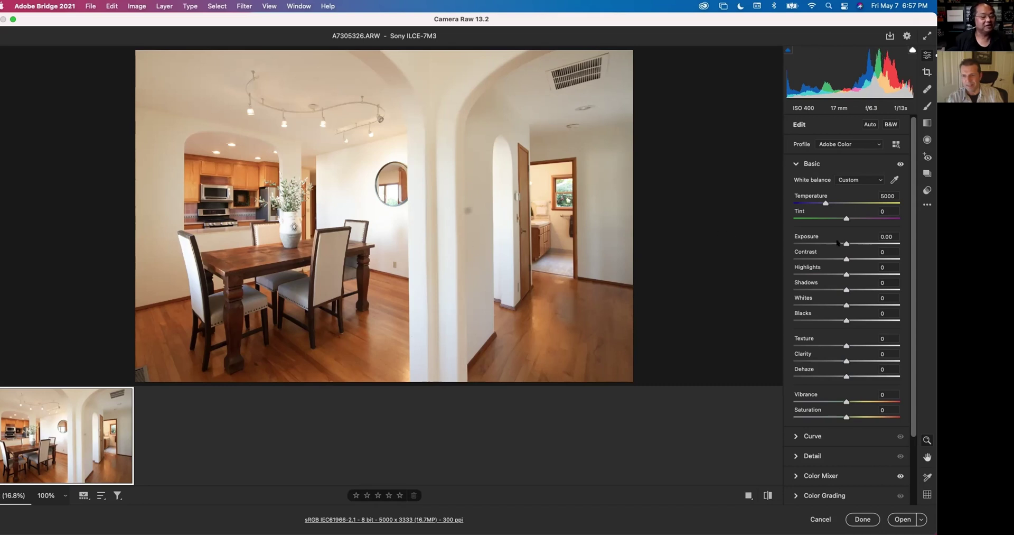
left_click_drag(847, 243, 872, 290)
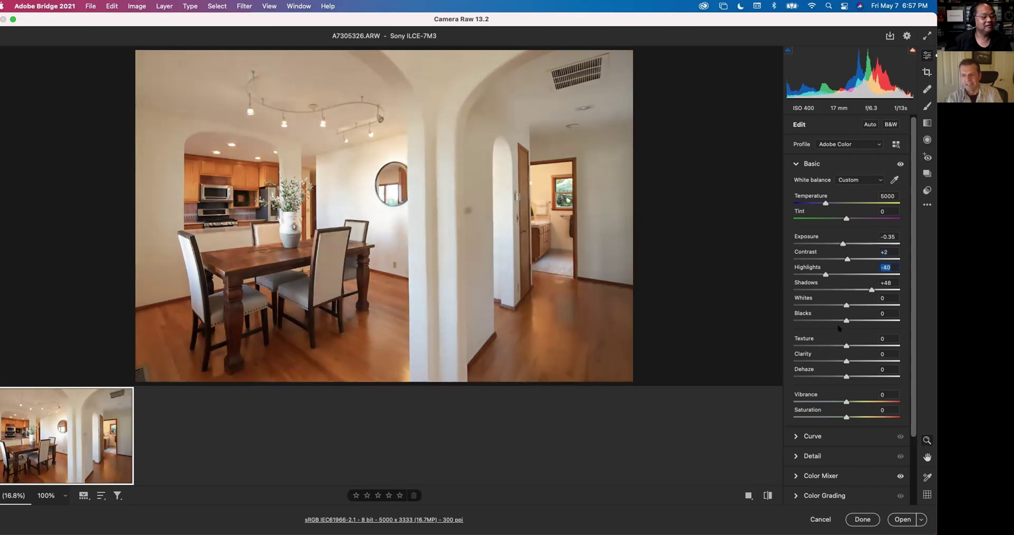
left_click_drag(847, 320, 831, 320)
left_click_drag(847, 376, 857, 375)
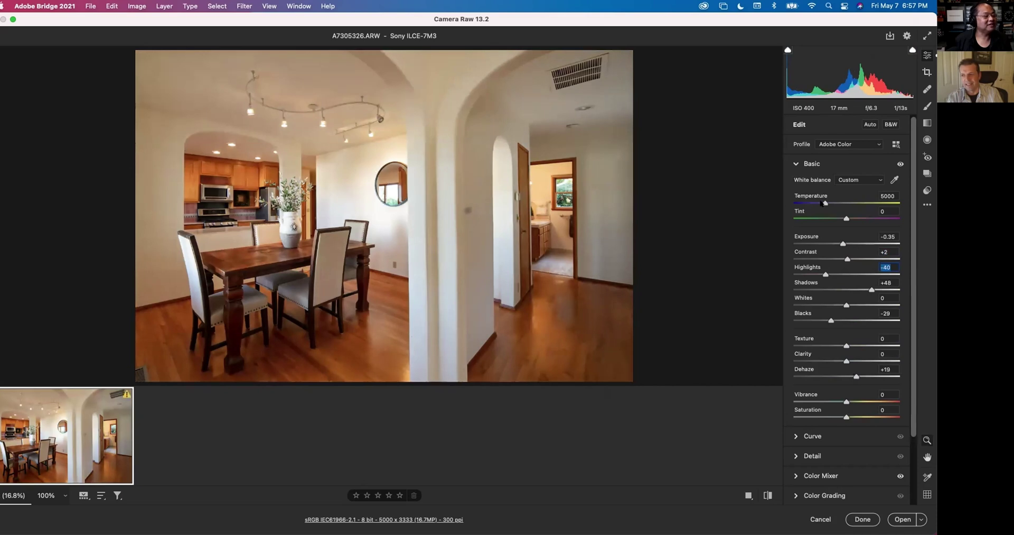
left_click_drag(826, 203, 821, 203)
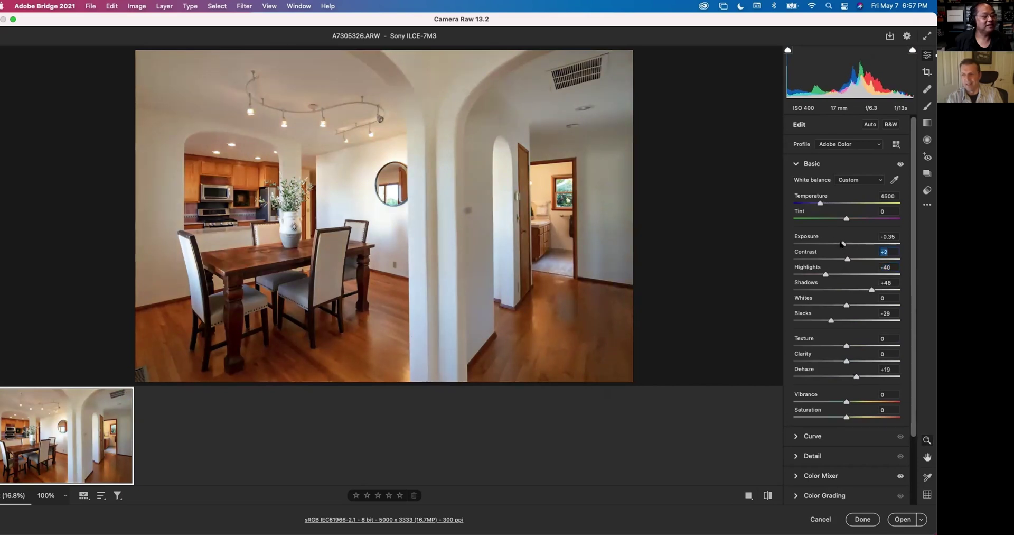
left_click_drag(843, 244, 845, 223)
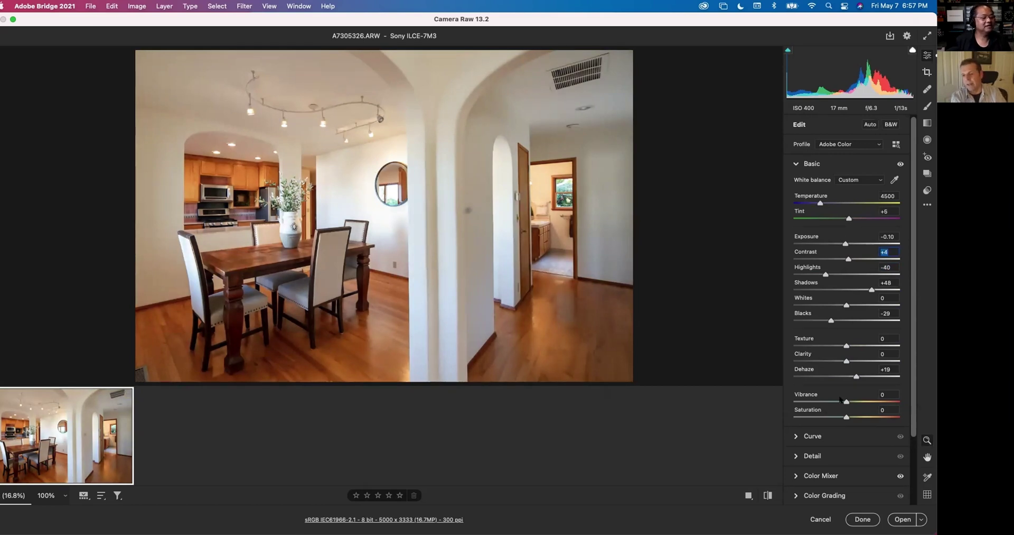
left_click_drag(846, 243, 849, 243)
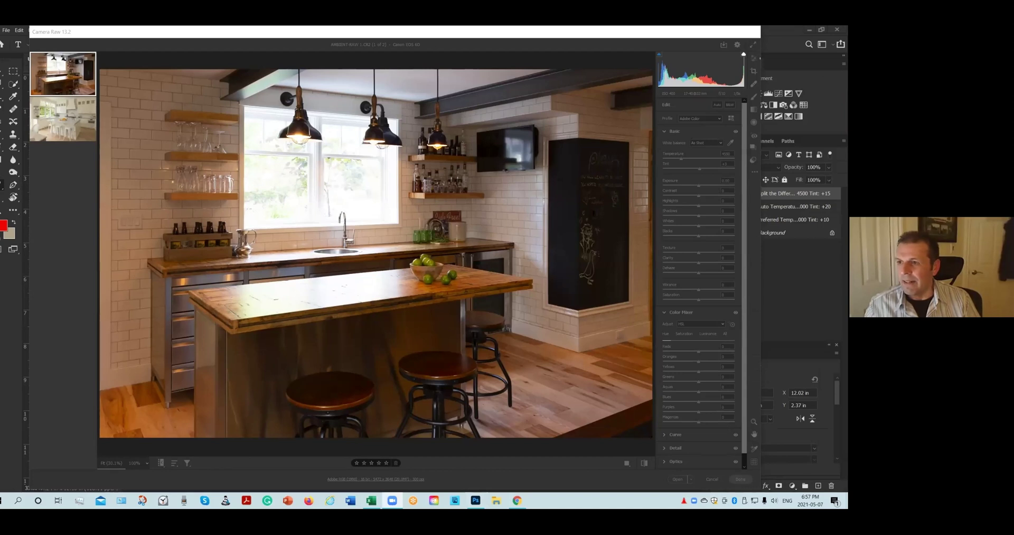
Switch Camera Raw to full-screen mode with the F key.
key("f")
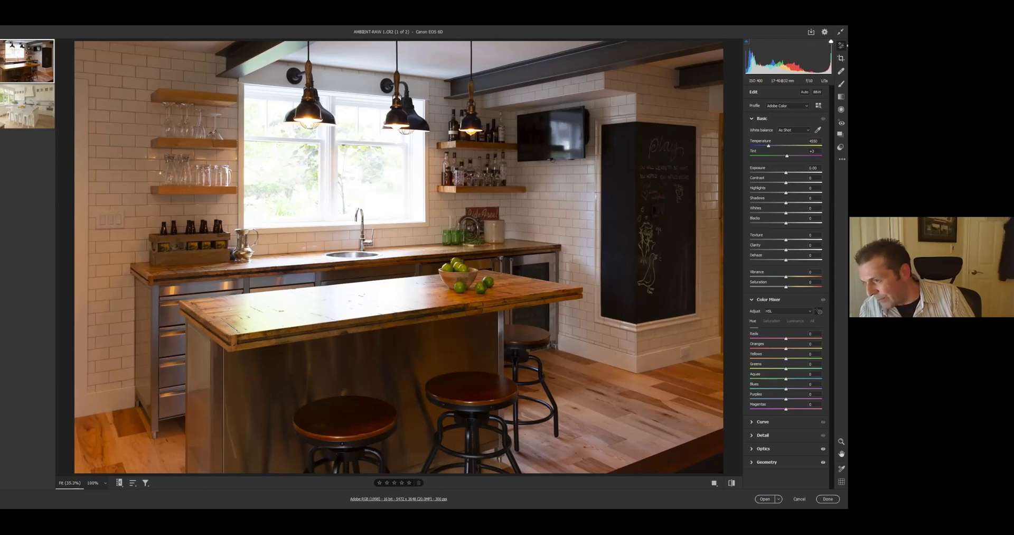
Collapse the Color Mixer panel so only the Basic settings stay expanded.
left_click(768, 299)
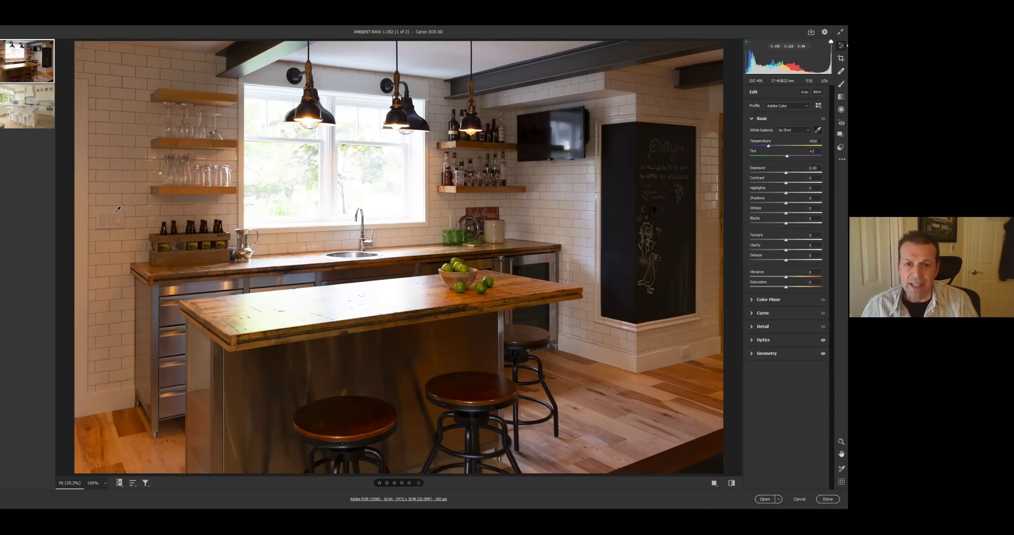
Sample neutral tile-wall spots with the White Balance tool, cooling to Custom at about 3400.
key("backslash")
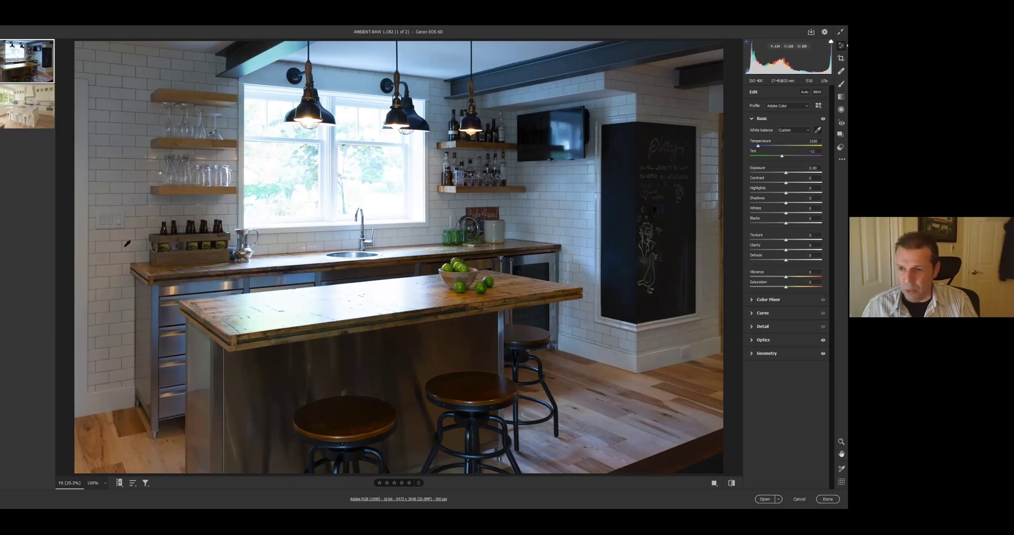
key("z")
left_click(149, 302)
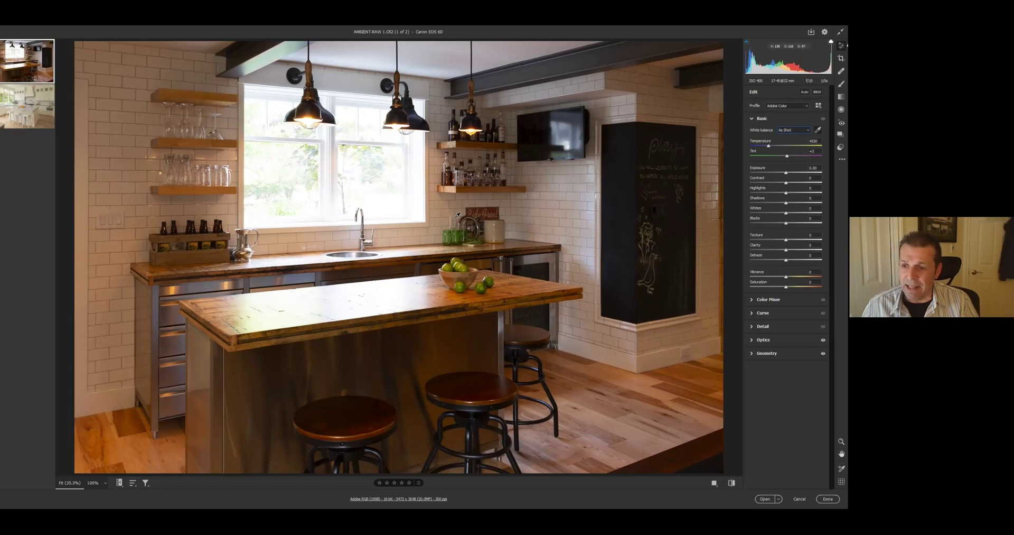
left_click(534, 279)
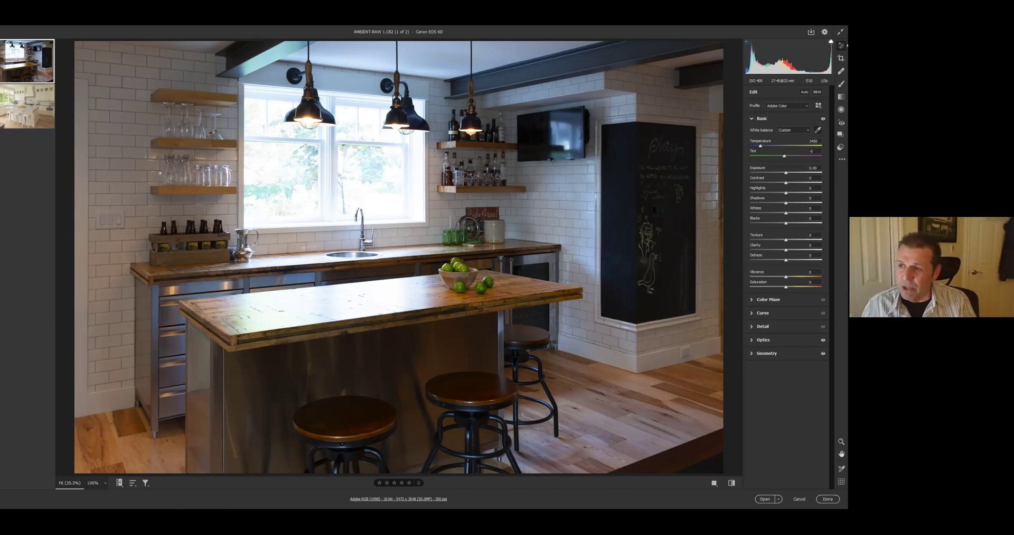
Choose Auto white balance, then enter Temperature 3800 and Tint -2.
left_click(794, 129)
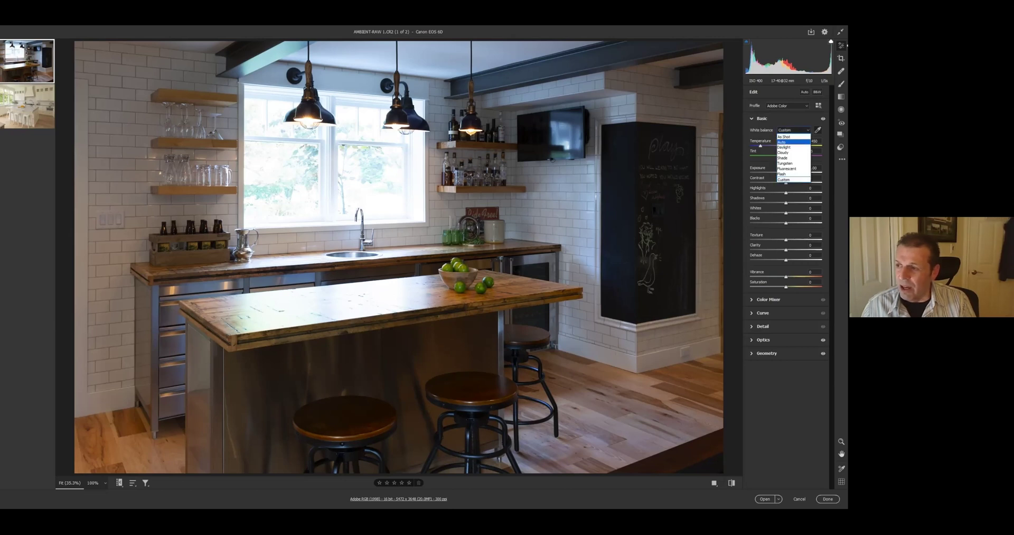
left_click(787, 142)
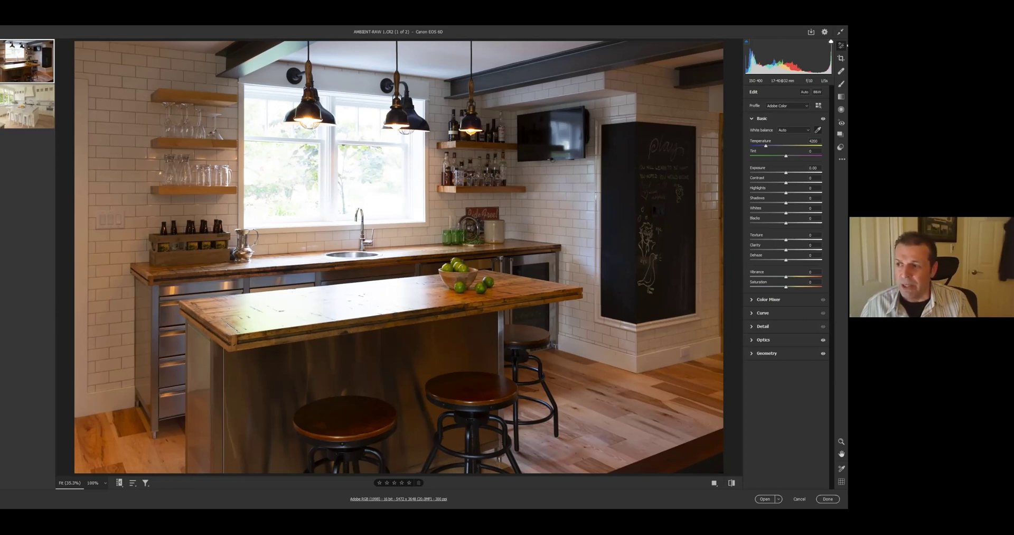
left_click(813, 141)
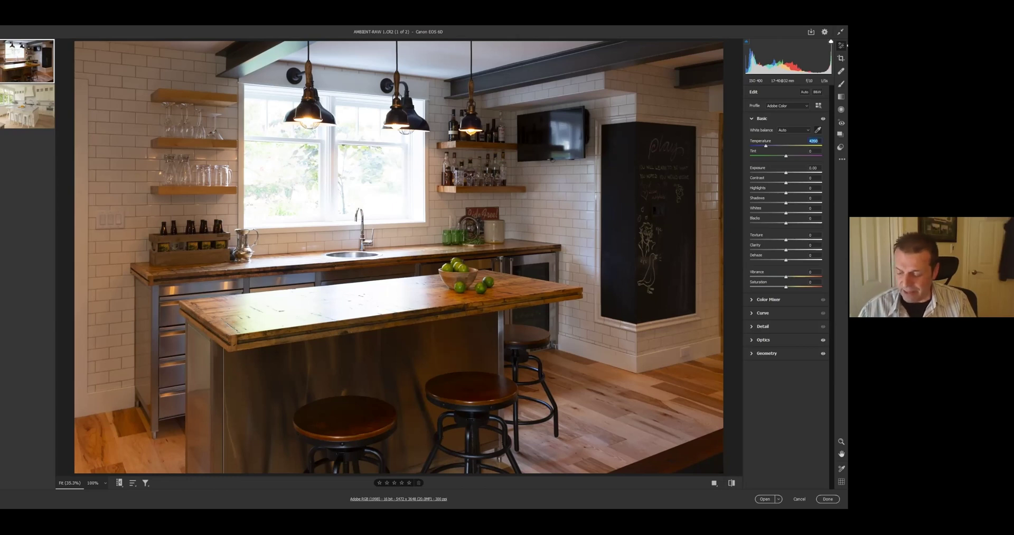
type("3800")
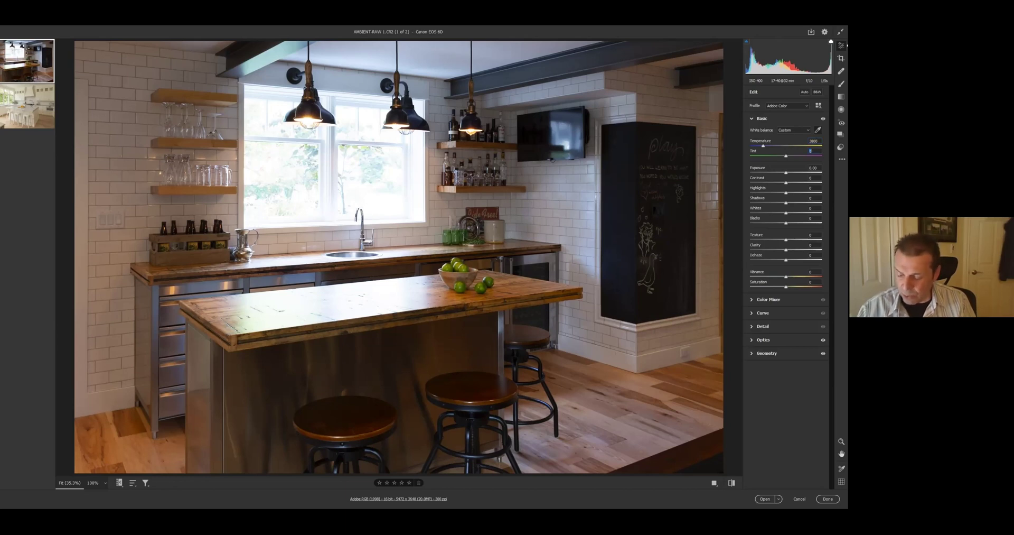
type("-2")
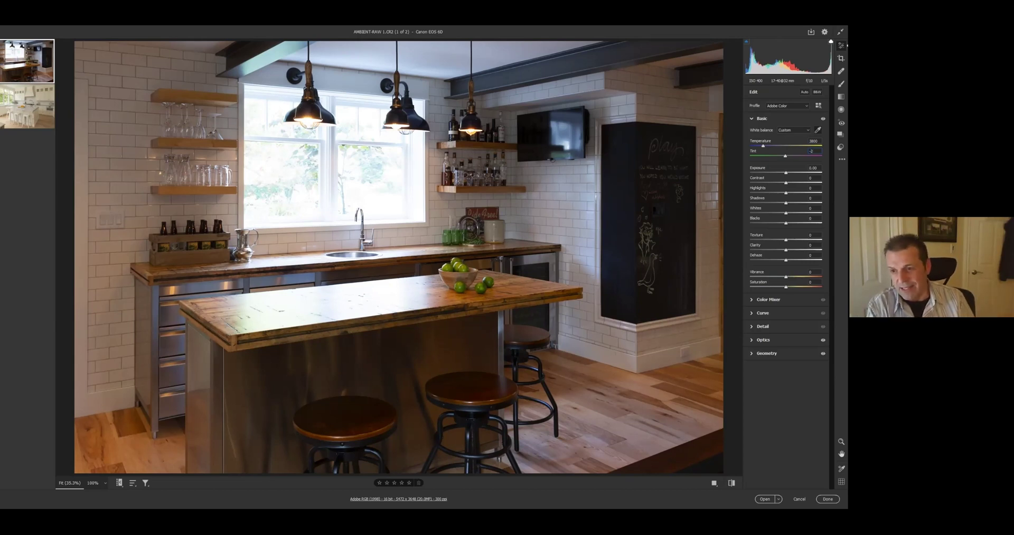
key("Return")
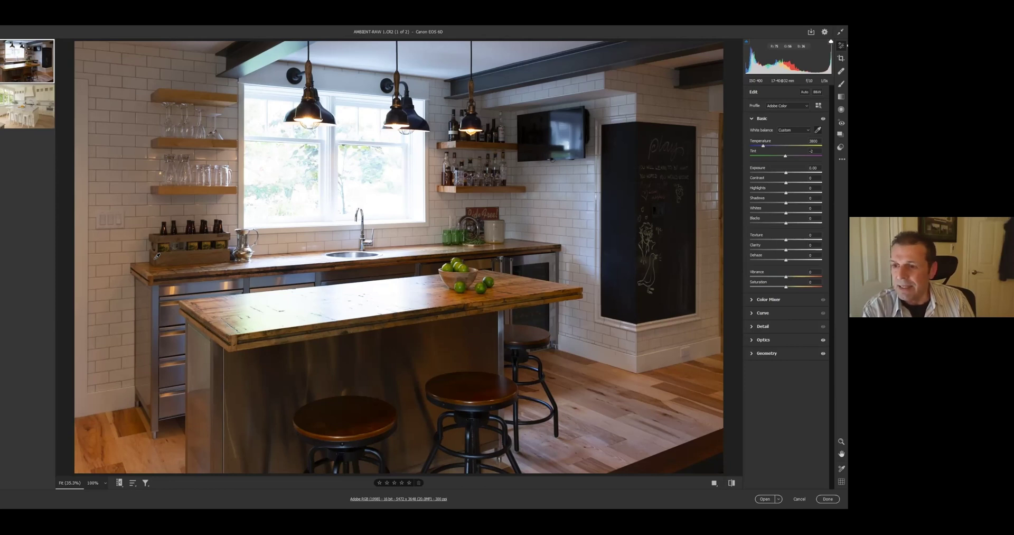
Open the second kitchen photo and eyedropper its white left wall, reaching Tint about +24.
mouse_move(26, 111)
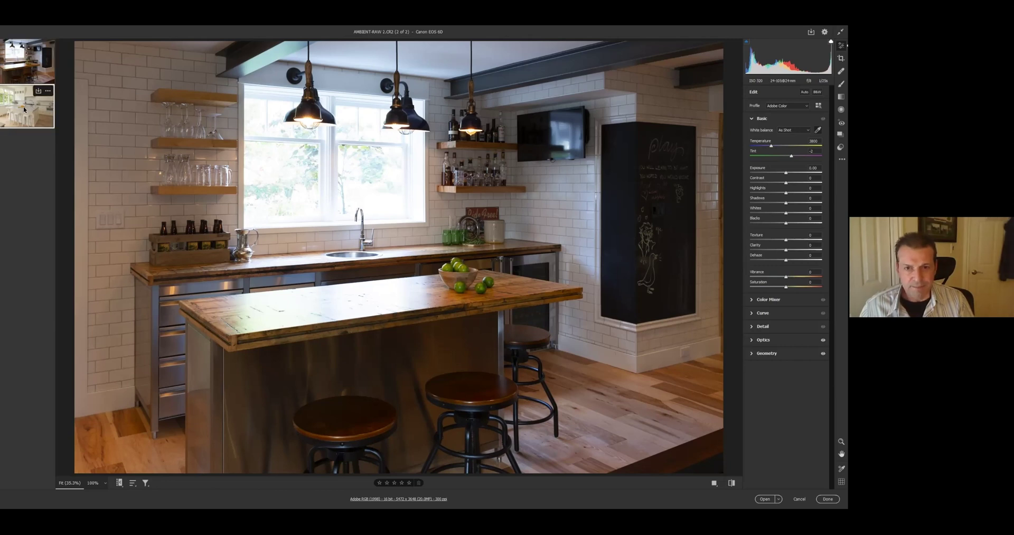
left_click(21, 109)
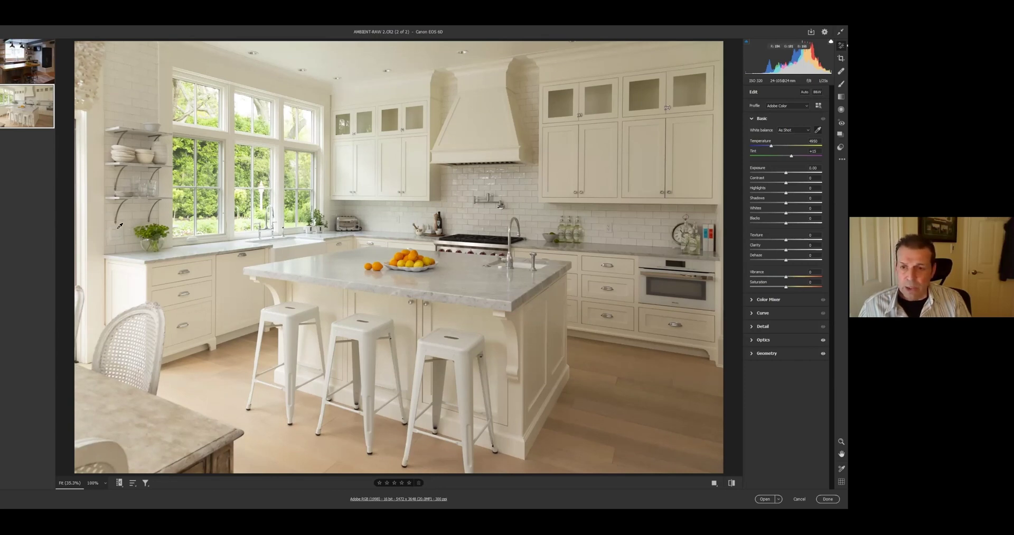
left_click(116, 236)
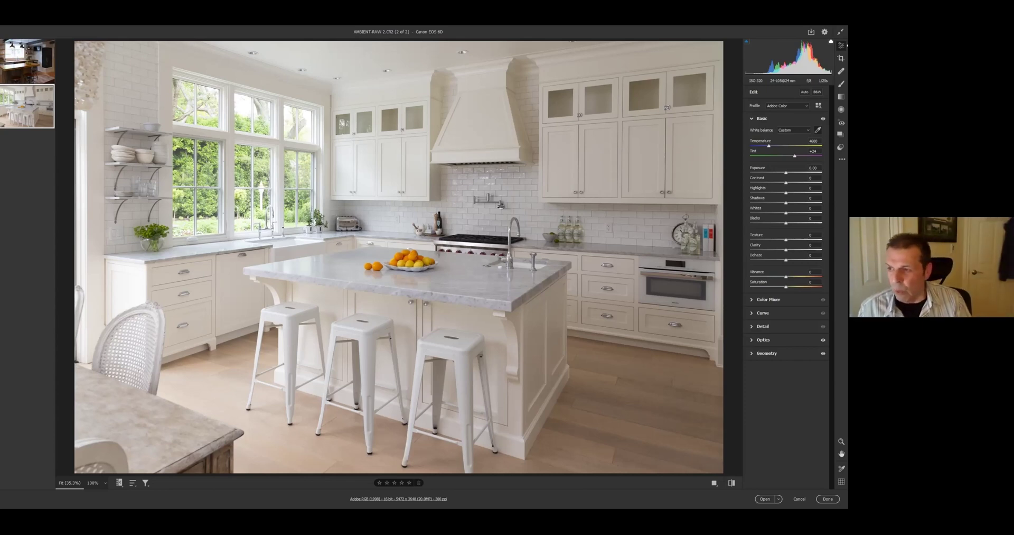
Apply Auto white balance to the white kitchen photo, then set Temperature to 4700.
left_click(793, 130)
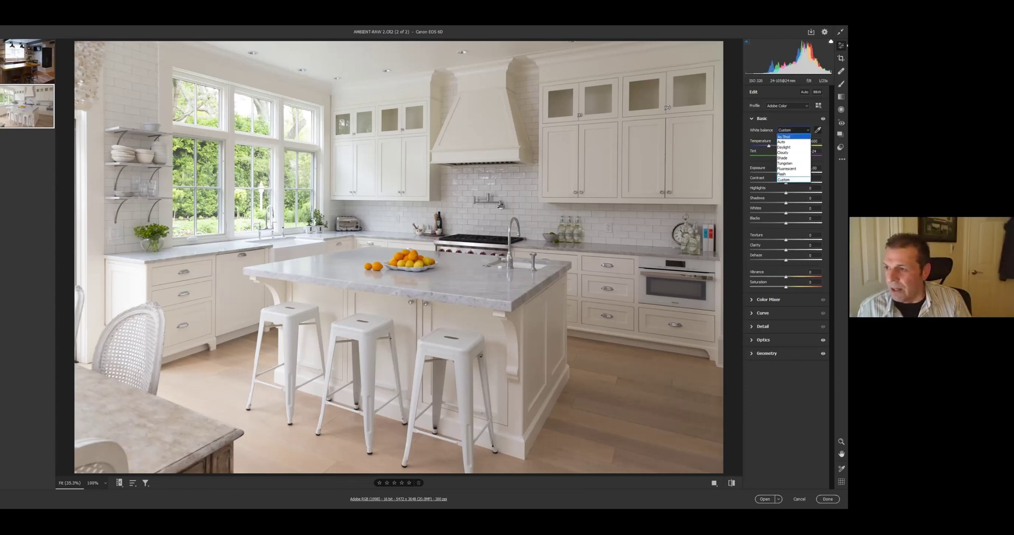
left_click(787, 140)
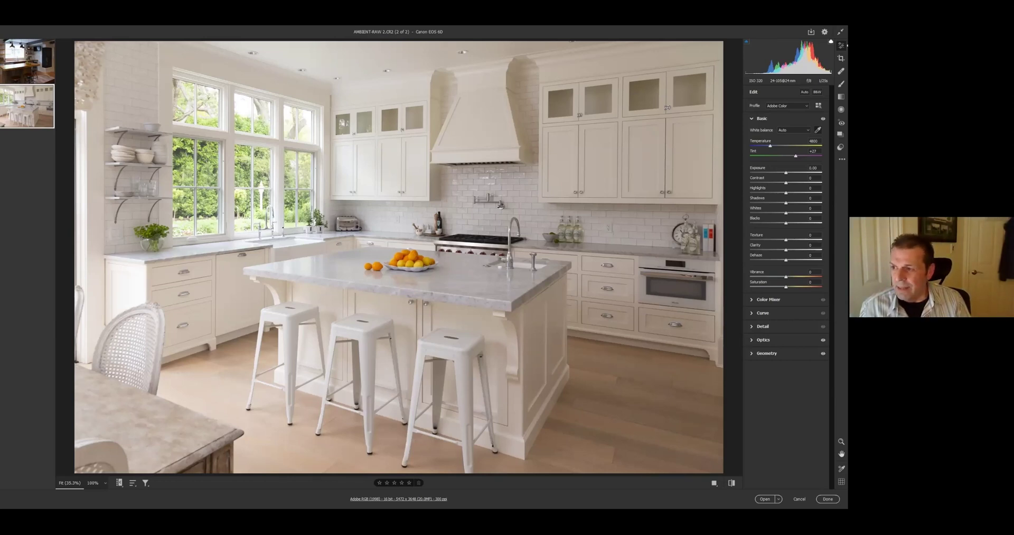
left_click(813, 141)
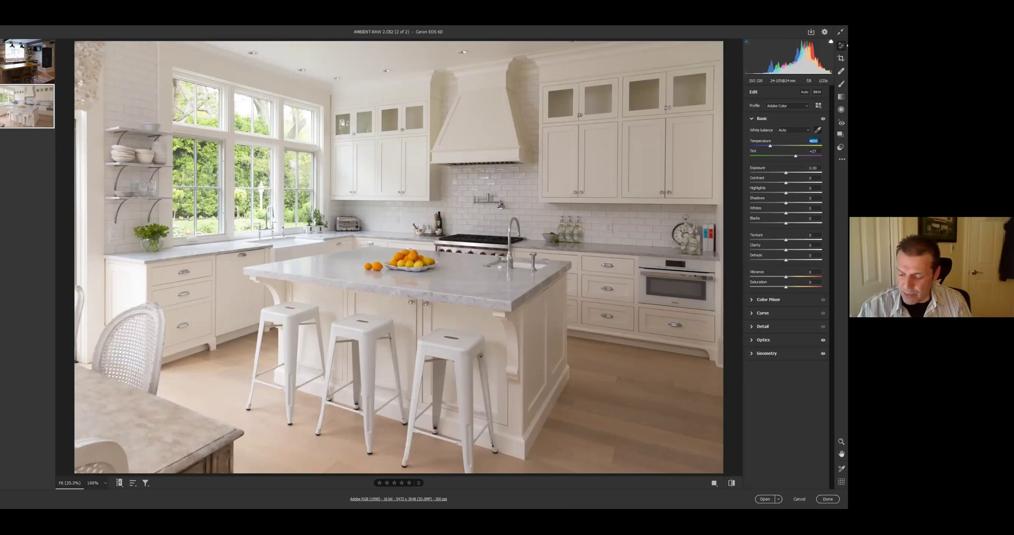
type("47")
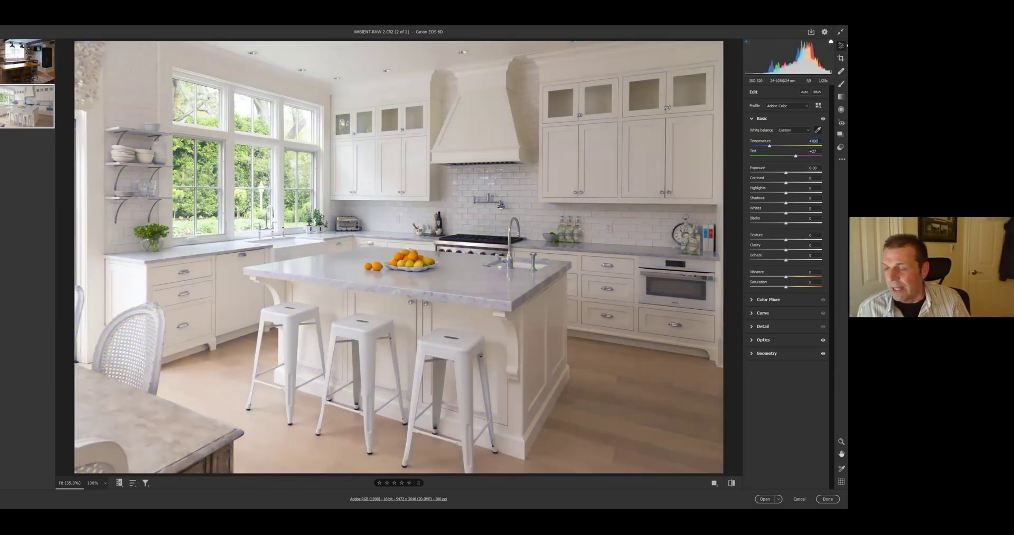
type("00")
key("Tab")
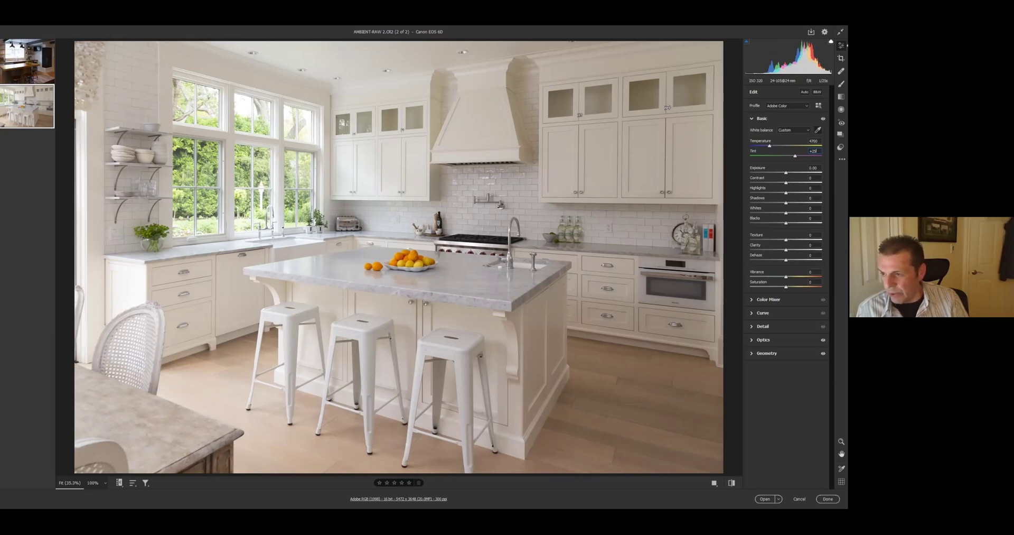
Boost Saturation to +100, shift cabinet hues in Color Mixer (Oranges -20, Yellows -22), then return Saturation to +3.
left_click_drag(794, 286, 822, 286)
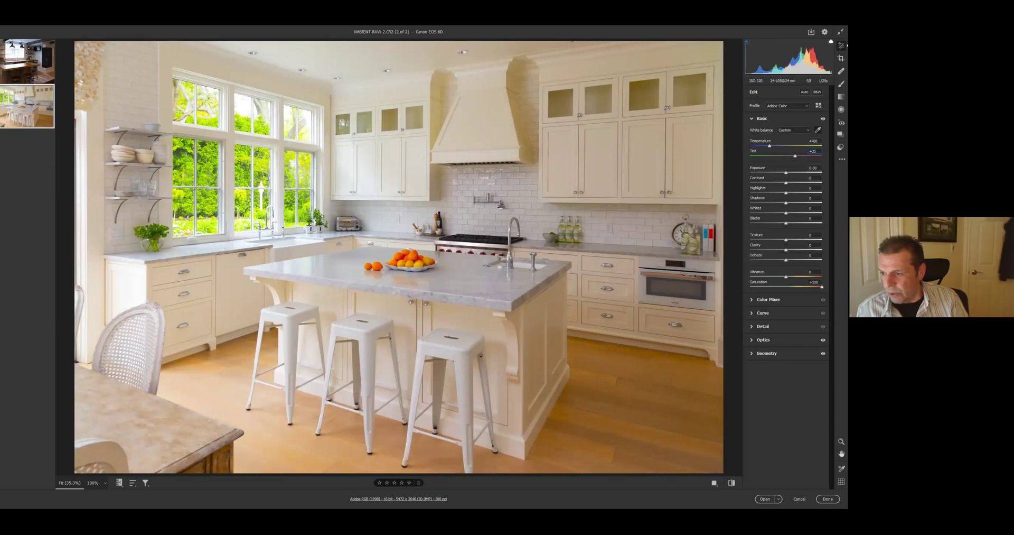
left_click(752, 300)
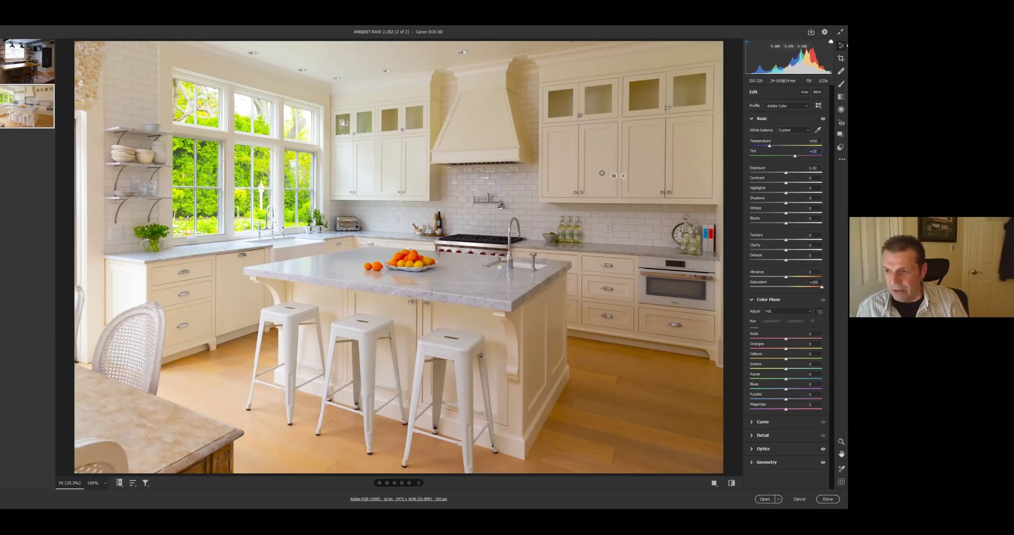
left_click_drag(599, 169, 595, 170)
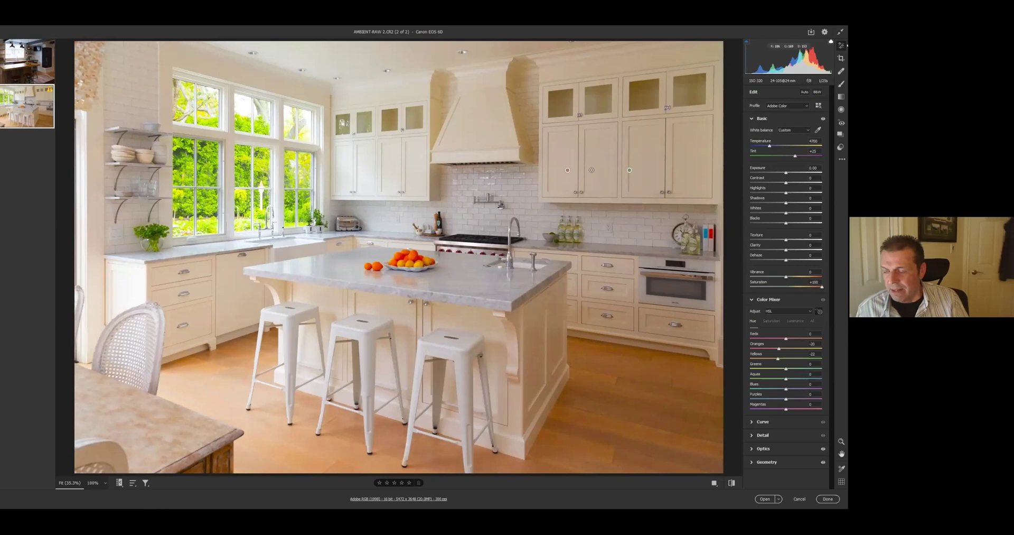
left_click_drag(593, 170, 589, 169)
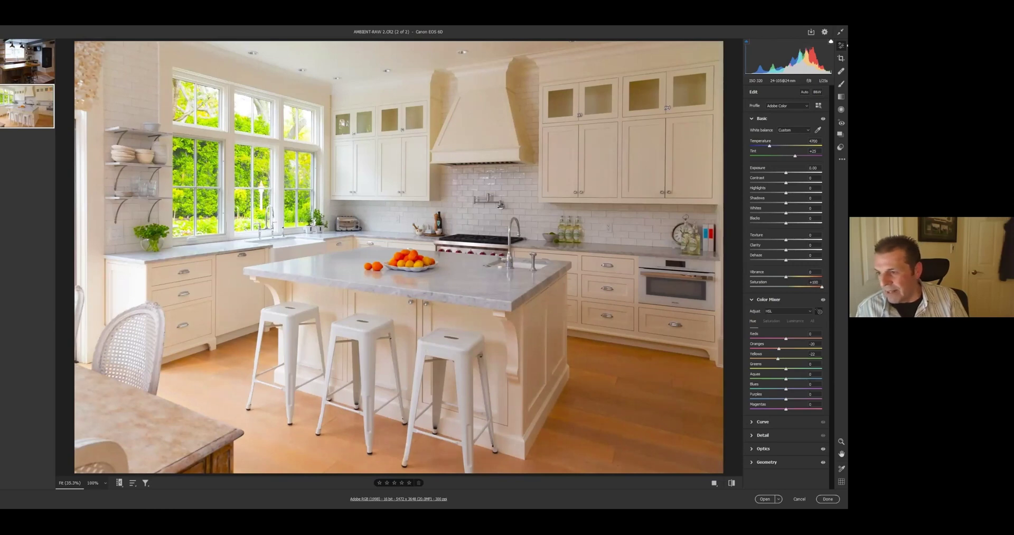
left_click_drag(822, 286, 787, 286)
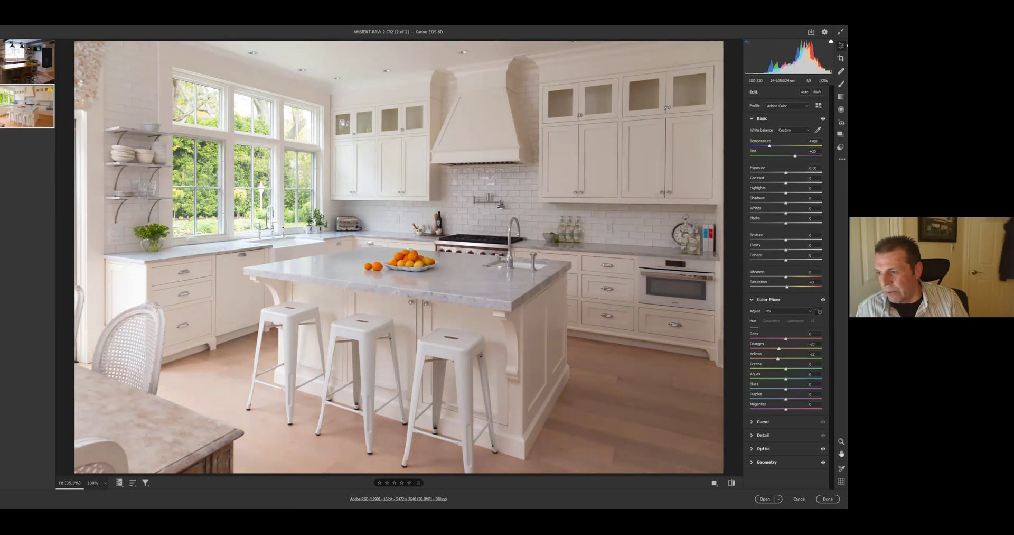